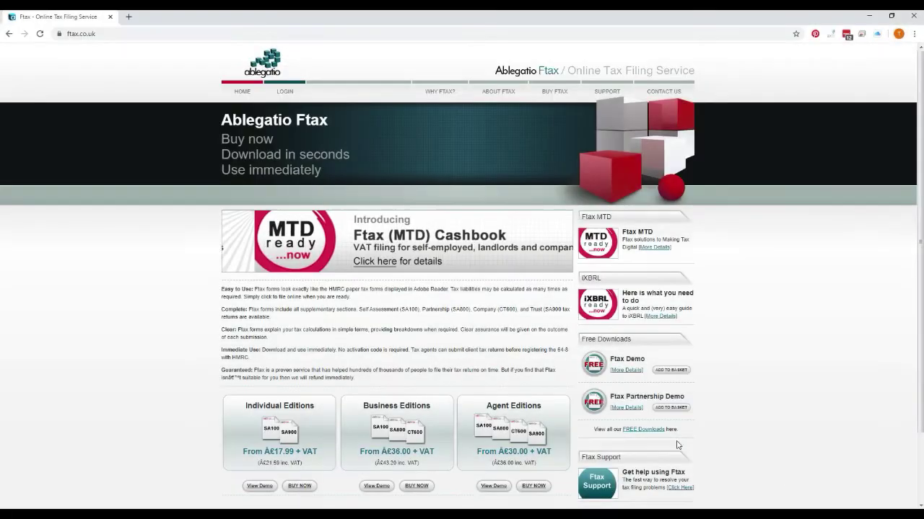
Filter the Ftax video tutorials to Agent and VAT, then open Ftax VAT Setup (for Agents)
{"action": "mouse_move", "coordinate": [606, 91]}
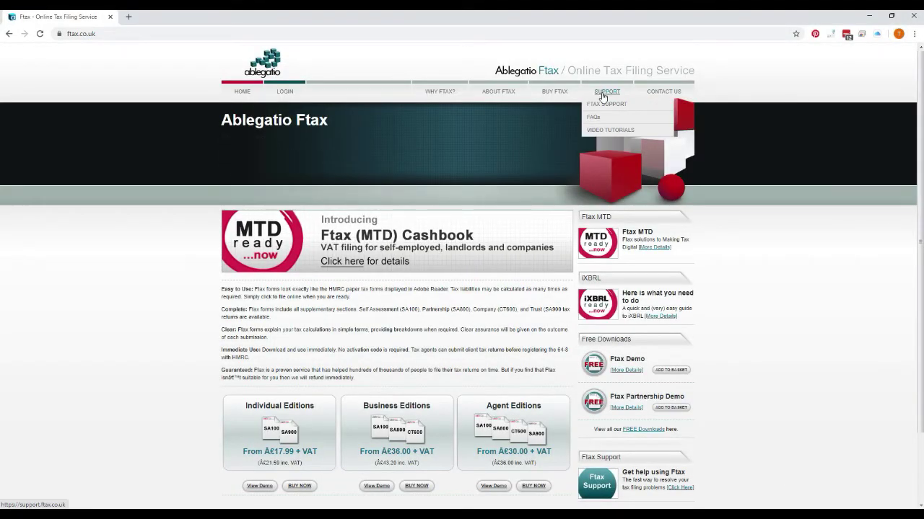
{"action": "left_click", "coordinate": [604, 131]}
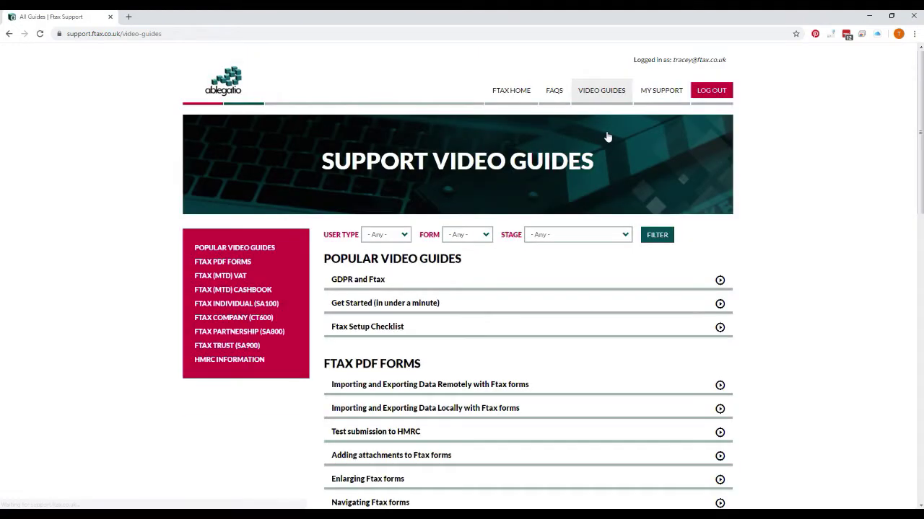
{"action": "left_click", "coordinate": [395, 237]}
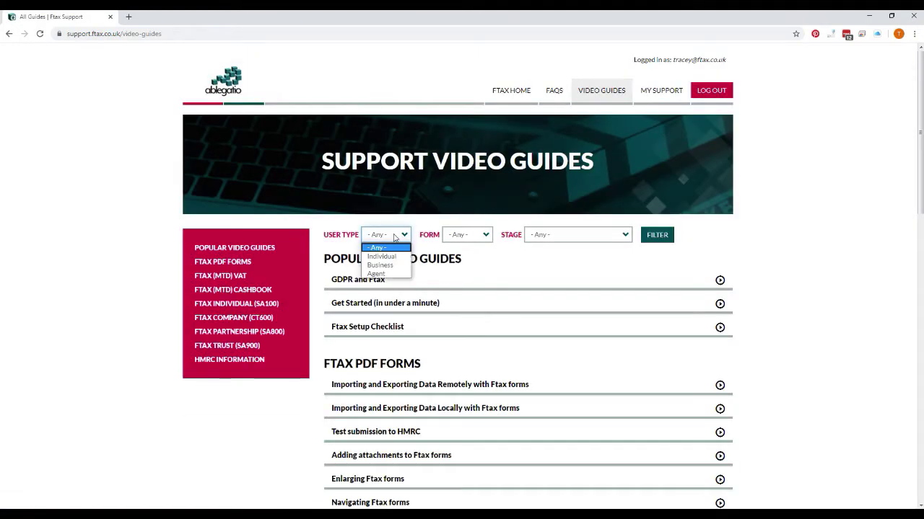
{"action": "left_click", "coordinate": [370, 276]}
{"action": "left_click", "coordinate": [447, 239]}
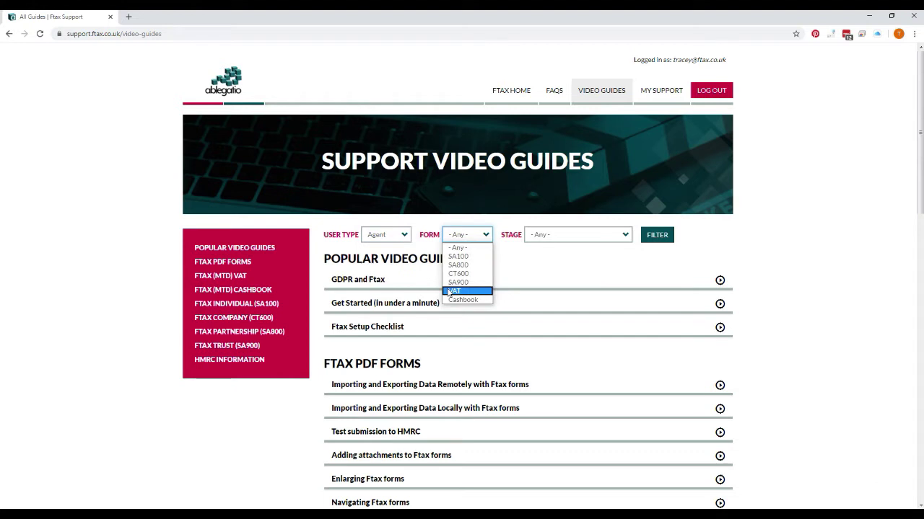
{"action": "left_click", "coordinate": [461, 289]}
{"action": "left_click", "coordinate": [653, 235]}
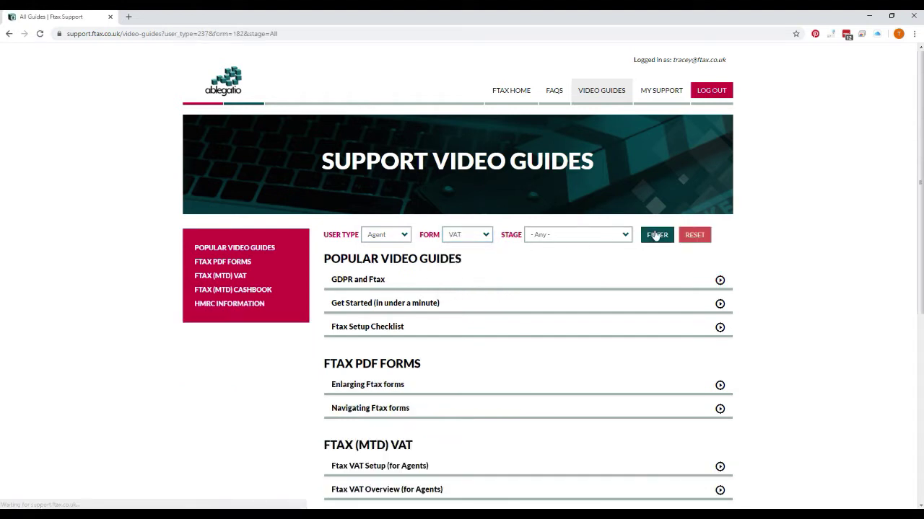
{"action": "left_click", "coordinate": [374, 468]}
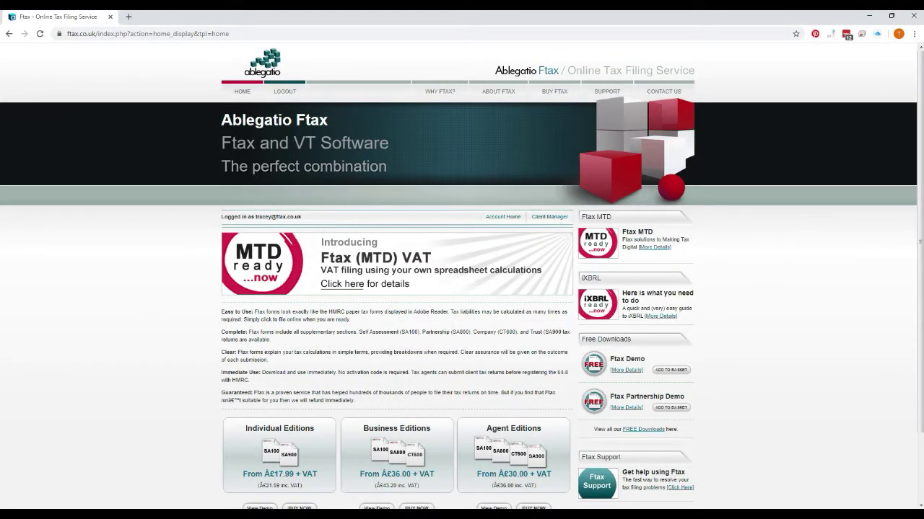
On Account Home, check the Downloads list and start authorising Ftax with HMRC
{"action": "mouse_move", "coordinate": [554, 94]}
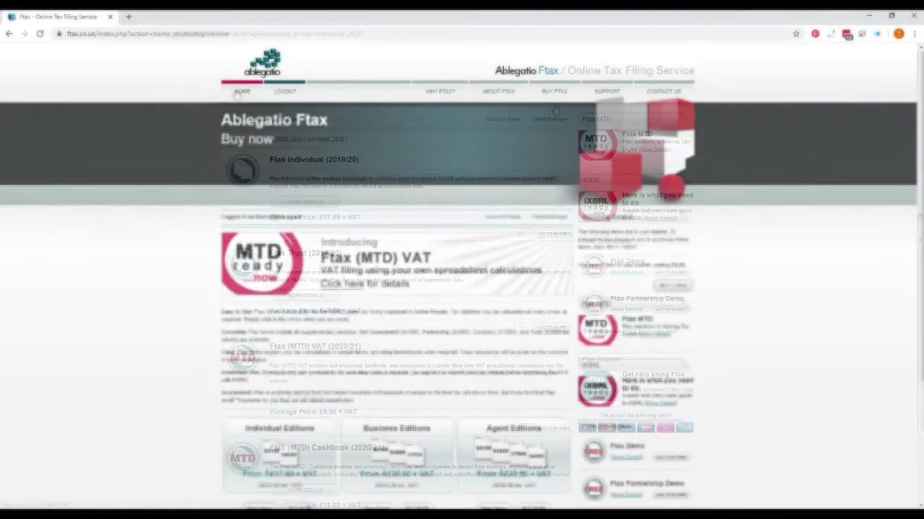
{"action": "left_click", "coordinate": [505, 217]}
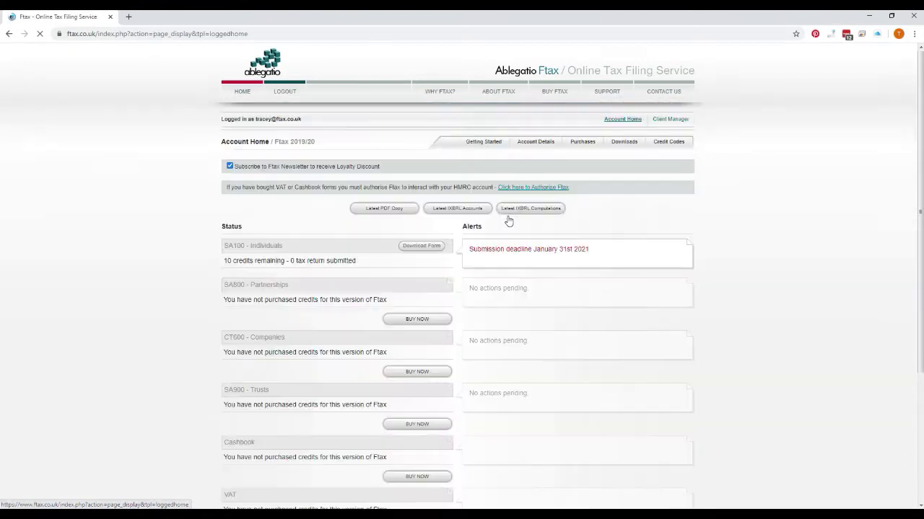
{"action": "left_click", "coordinate": [625, 143]}
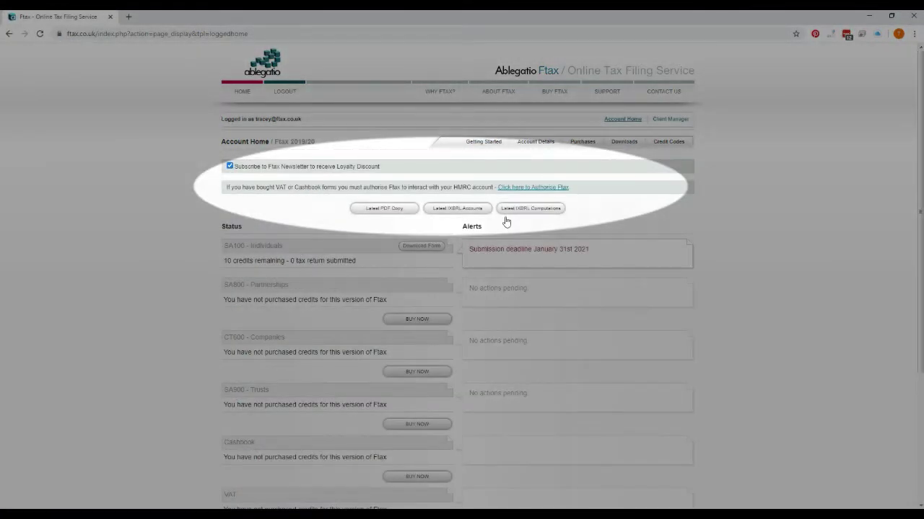
{"action": "left_click", "coordinate": [524, 190]}
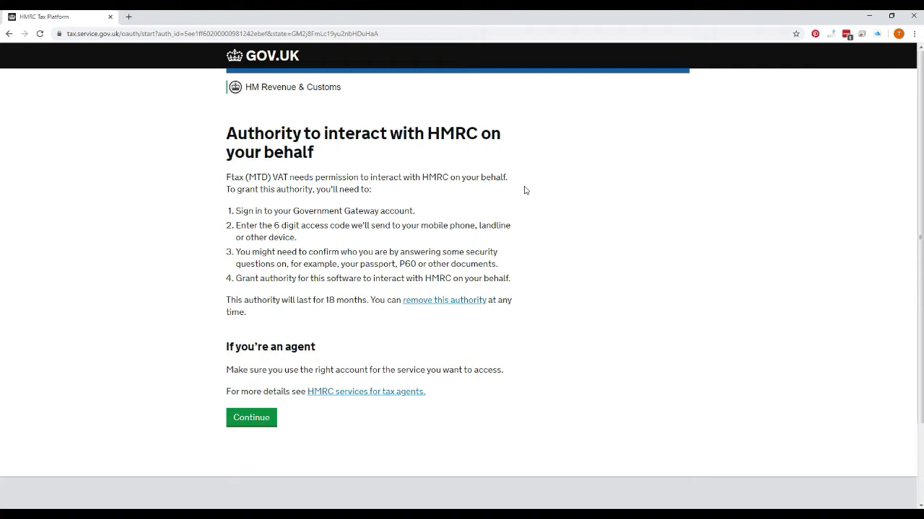
Continue past the HMRC page requesting authority for Ftax (MTD) VAT
{"action": "left_click", "coordinate": [265, 418]}
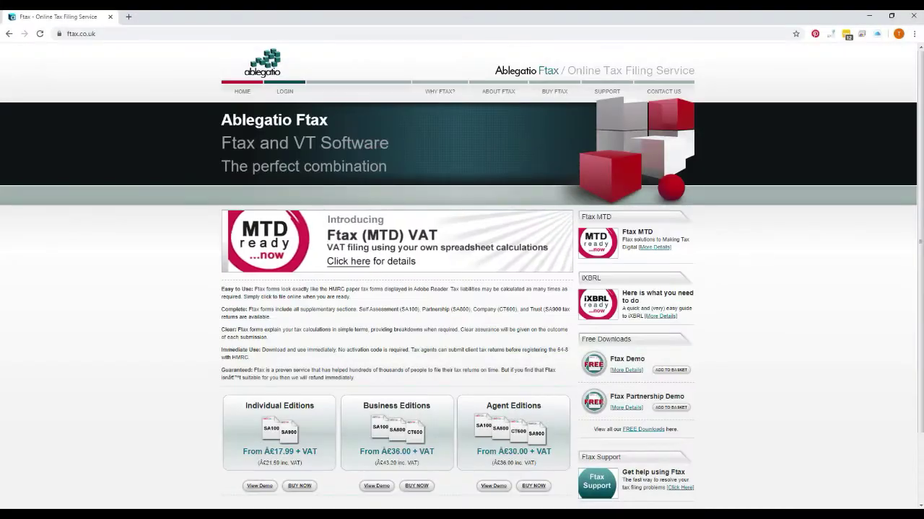
Filter video guides to the Yet to purchase stage and open How to Grant Authority to Ftax for MTD
{"action": "mouse_move", "coordinate": [607, 91]}
{"action": "left_click", "coordinate": [606, 131]}
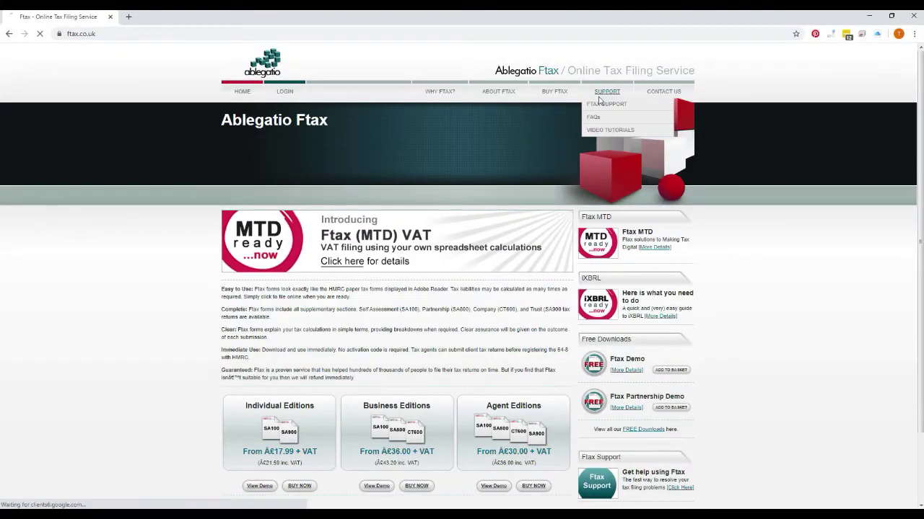
{"action": "left_click", "coordinate": [607, 93]}
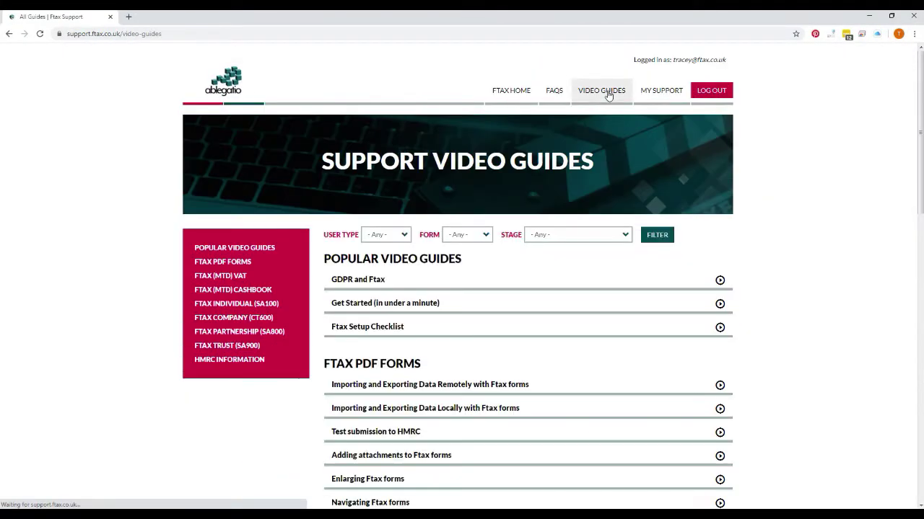
{"action": "left_click", "coordinate": [617, 235]}
{"action": "key", "text": "Escape"}
{"action": "left_click", "coordinate": [657, 235]}
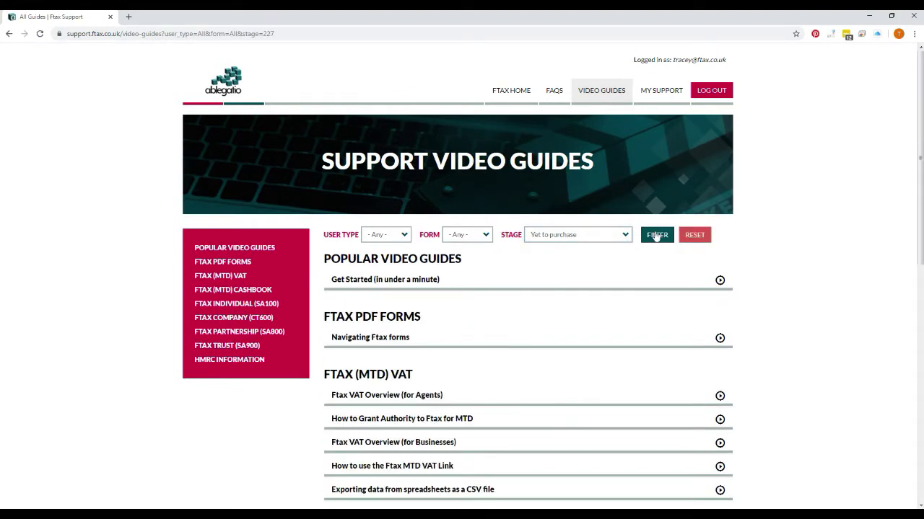
{"action": "left_click", "coordinate": [371, 420]}
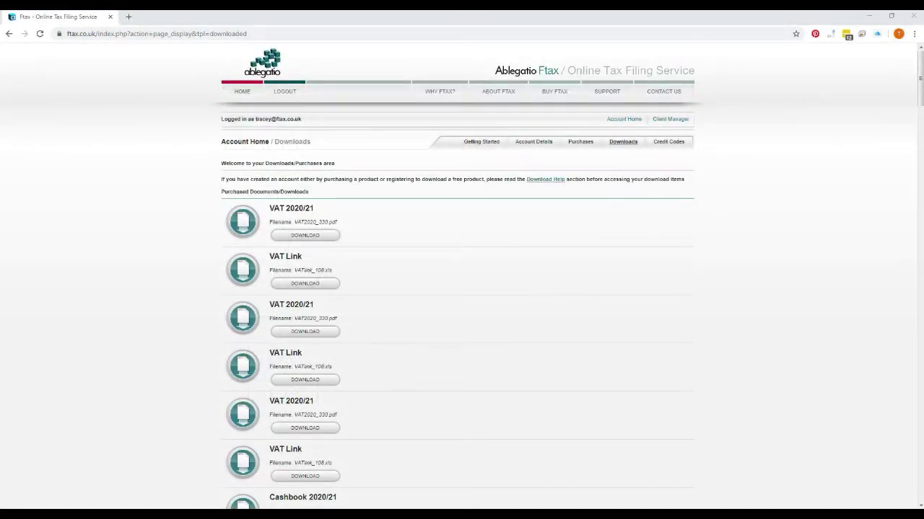
Open VAT 01 from the VAT folder with Adobe Acrobat Reader DC
{"action": "key", "text": "alt+Tab"}
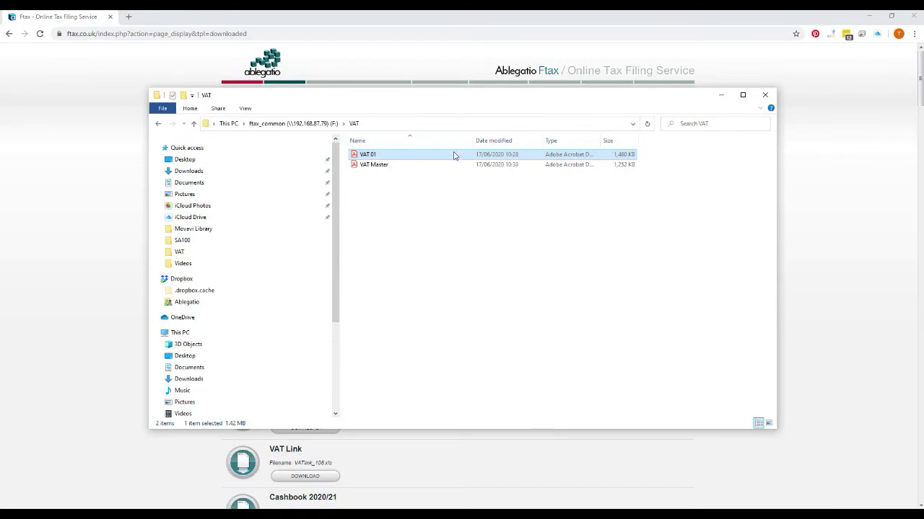
{"action": "right_click", "coordinate": [454, 154]}
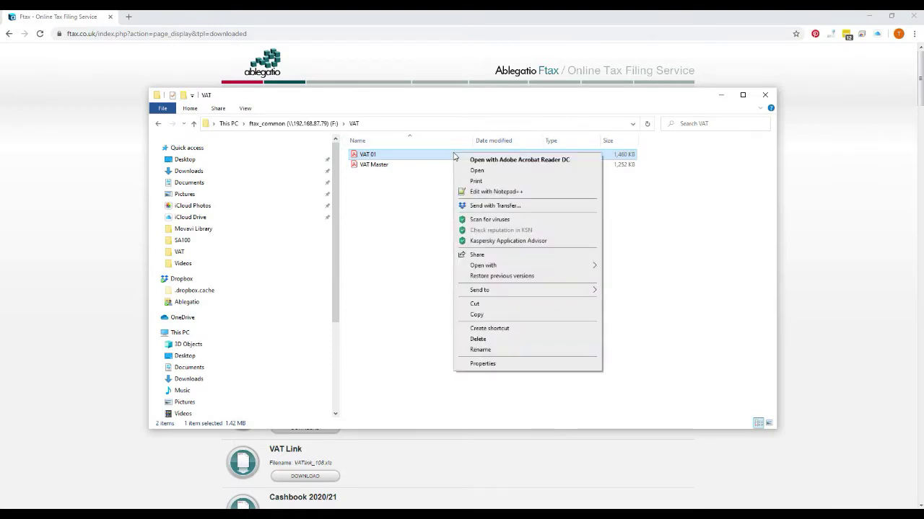
{"action": "mouse_move", "coordinate": [498, 268]}
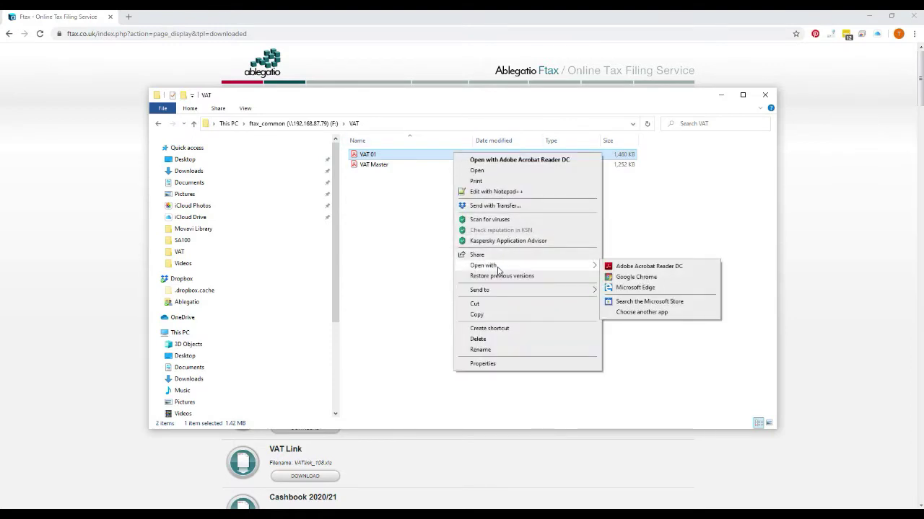
{"action": "left_click", "coordinate": [653, 266]}
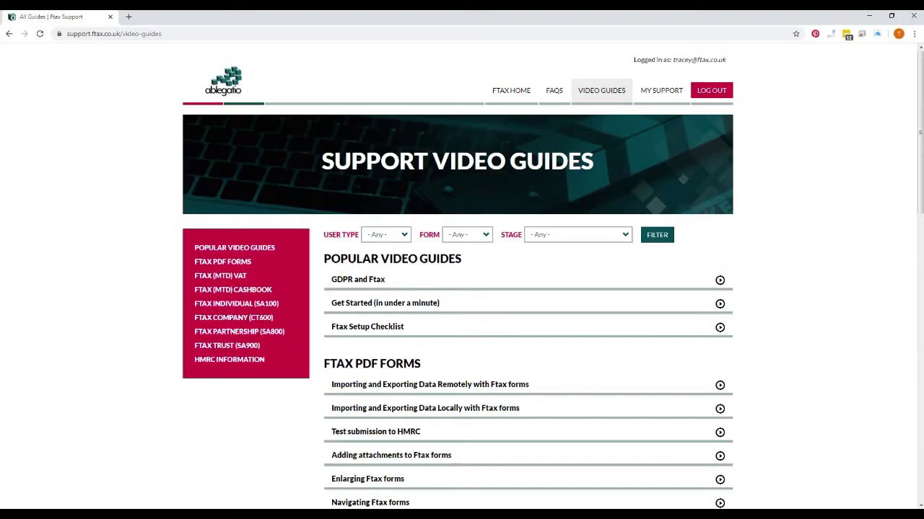
Review the Ftax Setup Checklist guide and the form's special notice on required settings
{"action": "left_click", "coordinate": [364, 334]}
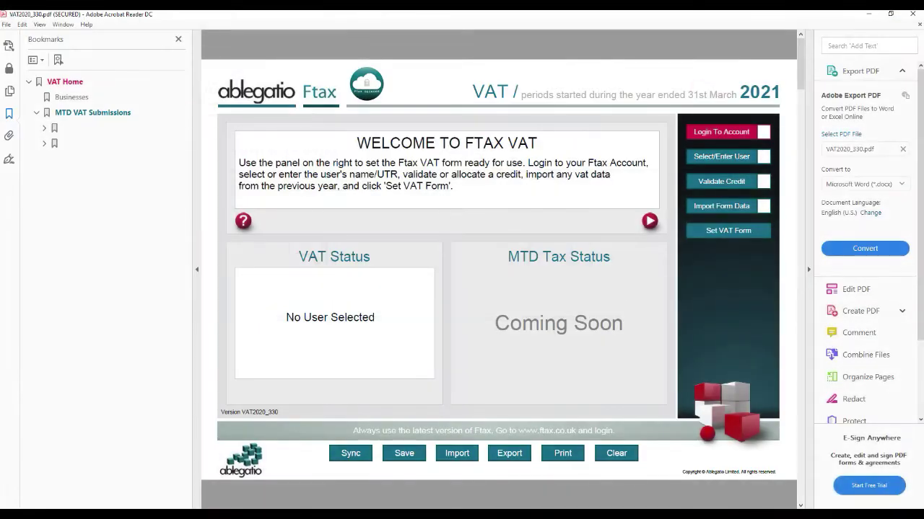
{"action": "left_click", "coordinate": [243, 222]}
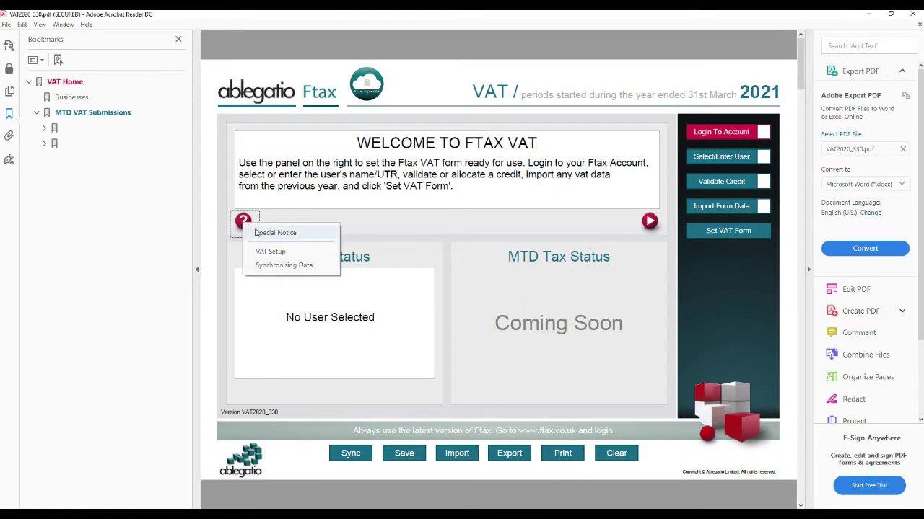
{"action": "left_click", "coordinate": [267, 234]}
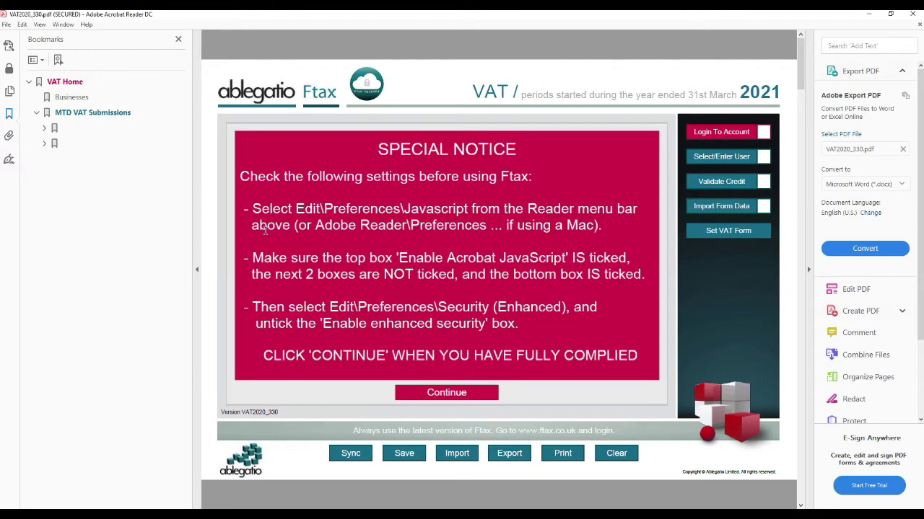
{"action": "left_click", "coordinate": [266, 231]}
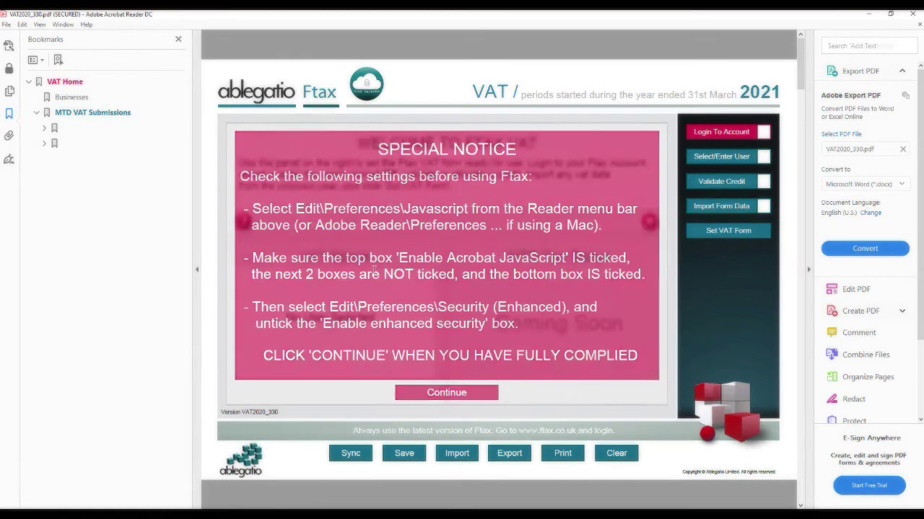
Log in to the Ftax account from the form and acknowledge the login success
{"action": "left_click", "coordinate": [739, 135]}
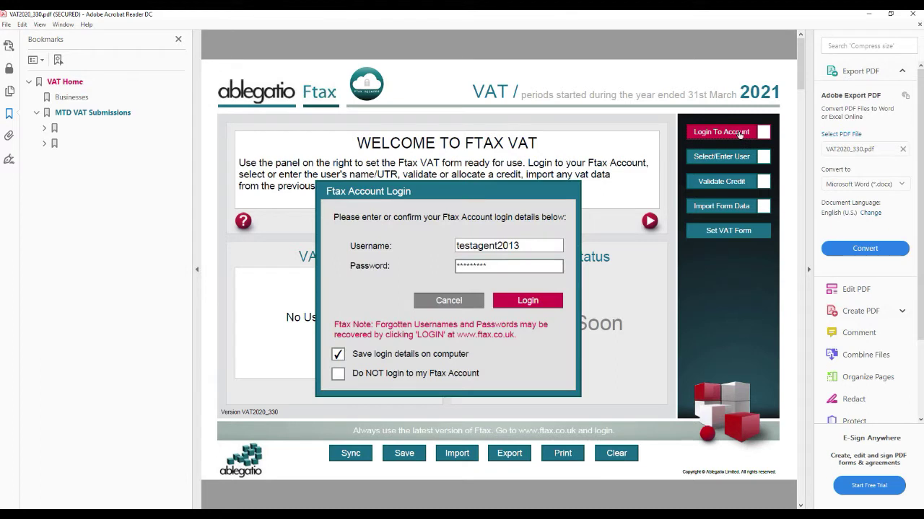
{"action": "left_click", "coordinate": [532, 303]}
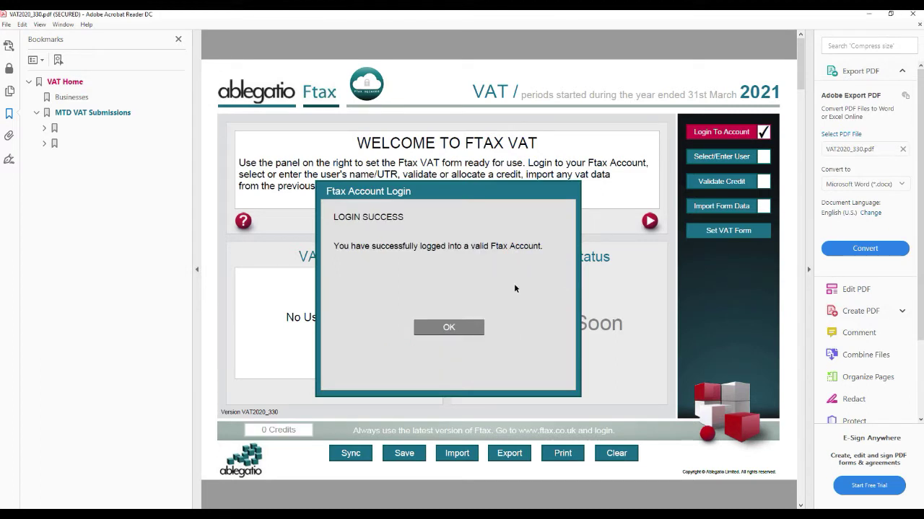
{"action": "left_click", "coordinate": [449, 327]}
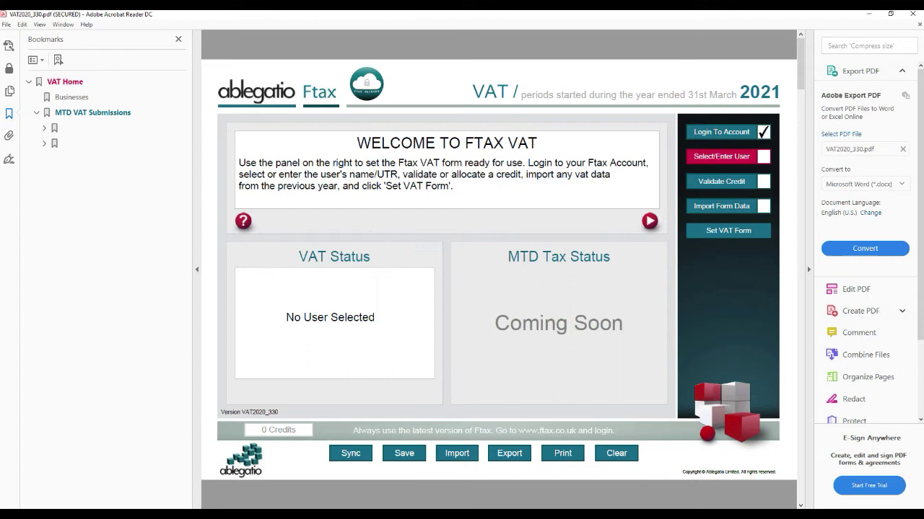
Create a New Company (CT600) user named 'Test Company Ltd' and enter its UTR
{"action": "left_click", "coordinate": [740, 163]}
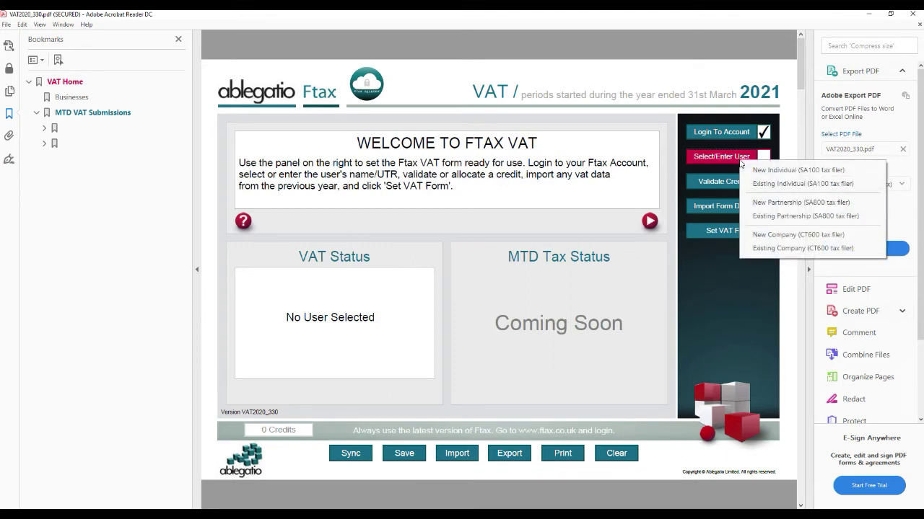
{"action": "left_click", "coordinate": [765, 235]}
{"action": "left_click", "coordinate": [471, 222]}
{"action": "type", "text": "Test Company "}
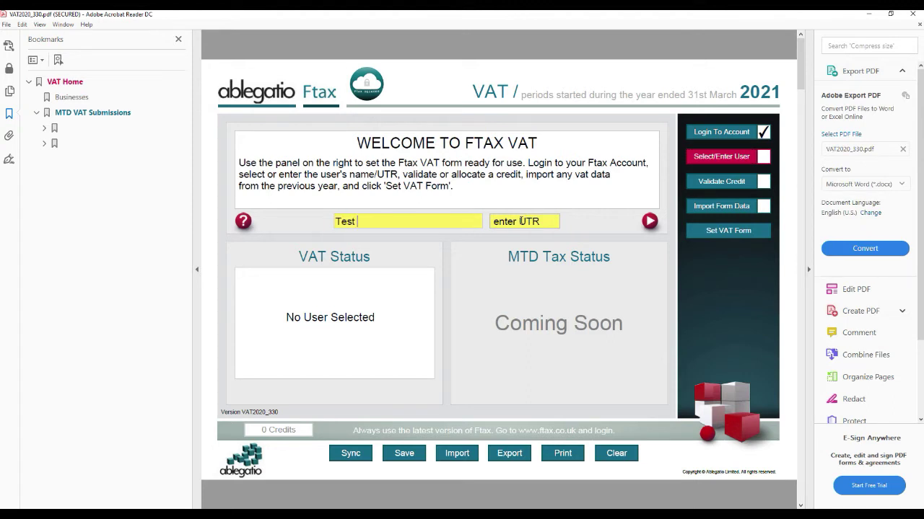
{"action": "type", "text": "Ltd"}
{"action": "left_click", "coordinate": [521, 221]}
{"action": "type", "text": "123456789"}
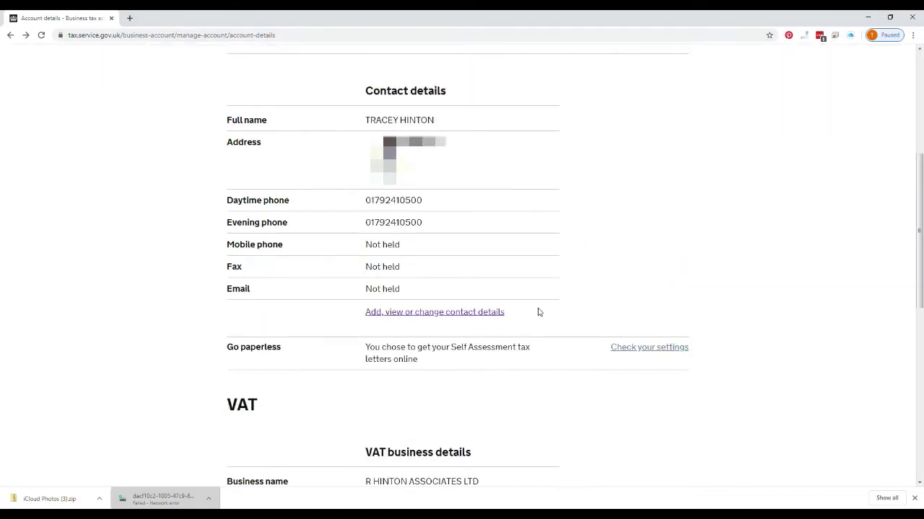
Follow 'Add, view or change contact details' to reach the Self Assessment About you page
{"action": "left_click", "coordinate": [484, 318]}
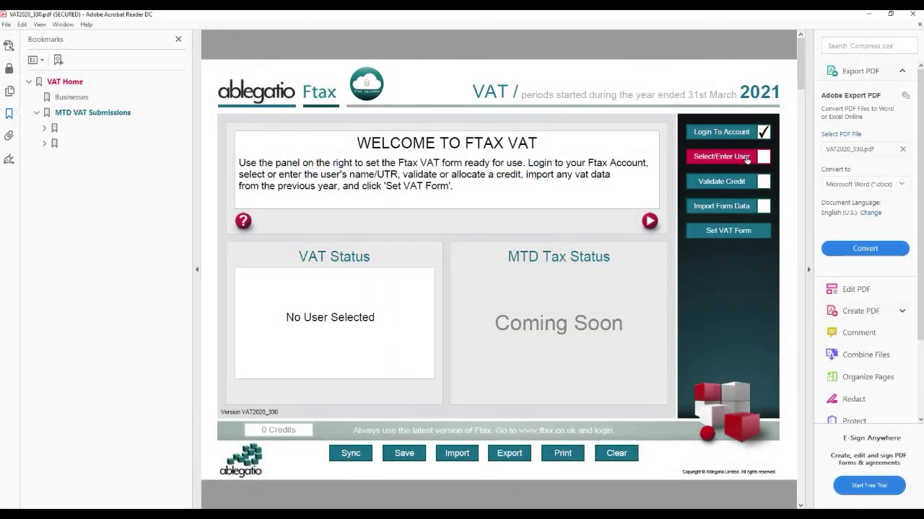
Choose Existing Company (CT600) and import Dummy Limited's saved details into the form
{"action": "left_click", "coordinate": [747, 159]}
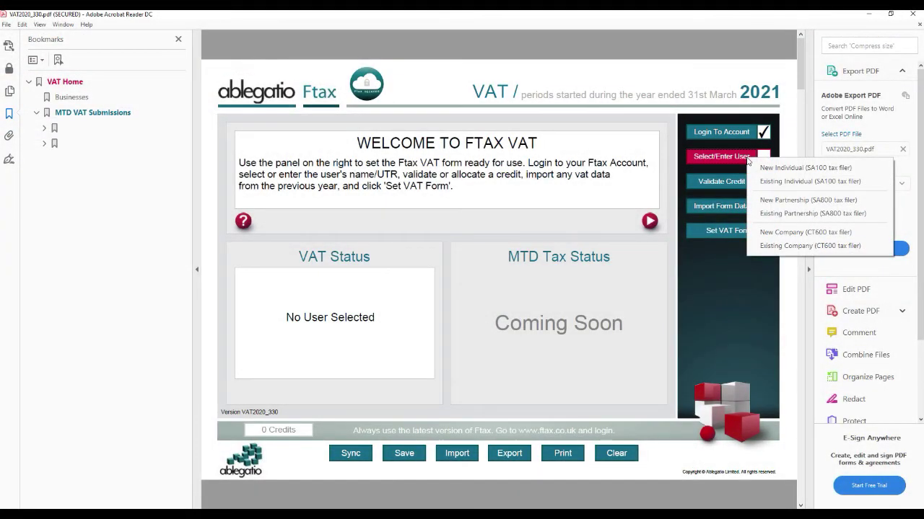
{"action": "left_click", "coordinate": [757, 245]}
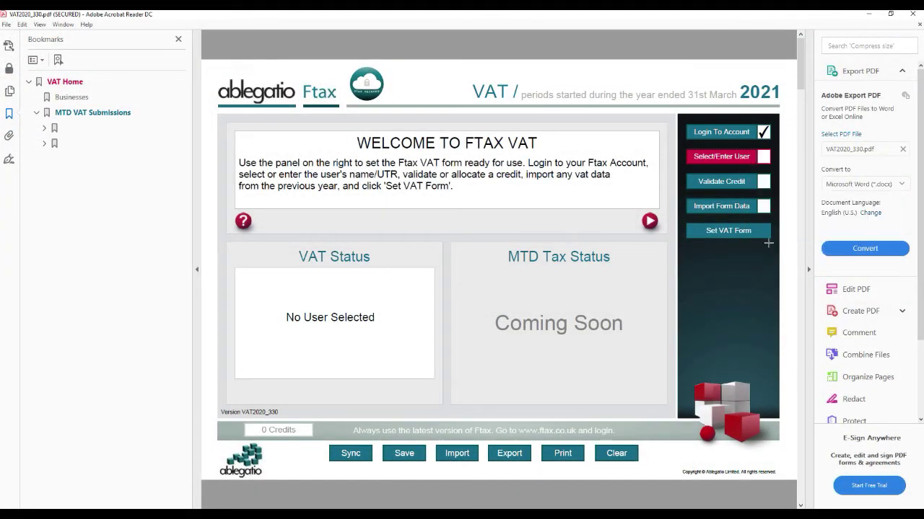
{"action": "left_click", "coordinate": [560, 254]}
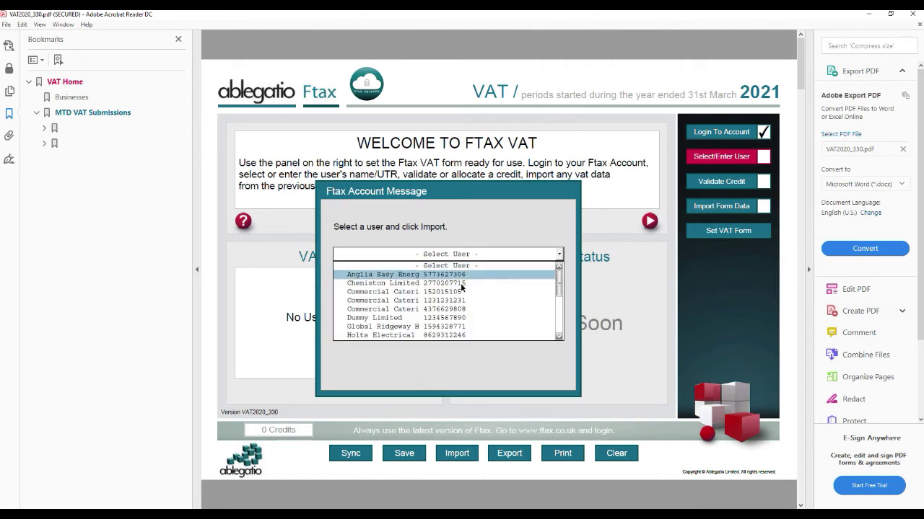
{"action": "left_click", "coordinate": [453, 320]}
{"action": "left_click", "coordinate": [520, 299]}
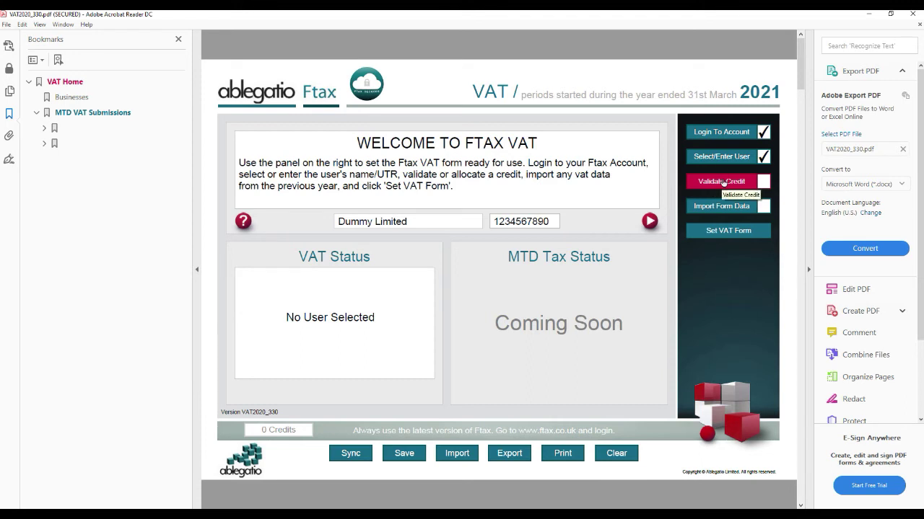
Validate the credit and agree to allocate a 2020 VAT credit to Dummy Limited
{"action": "left_click", "coordinate": [723, 182]}
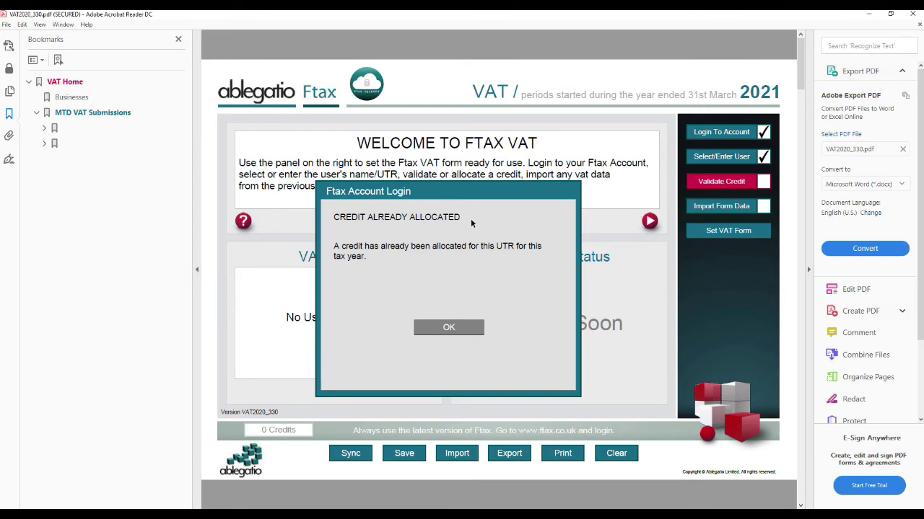
{"action": "left_click", "coordinate": [448, 328]}
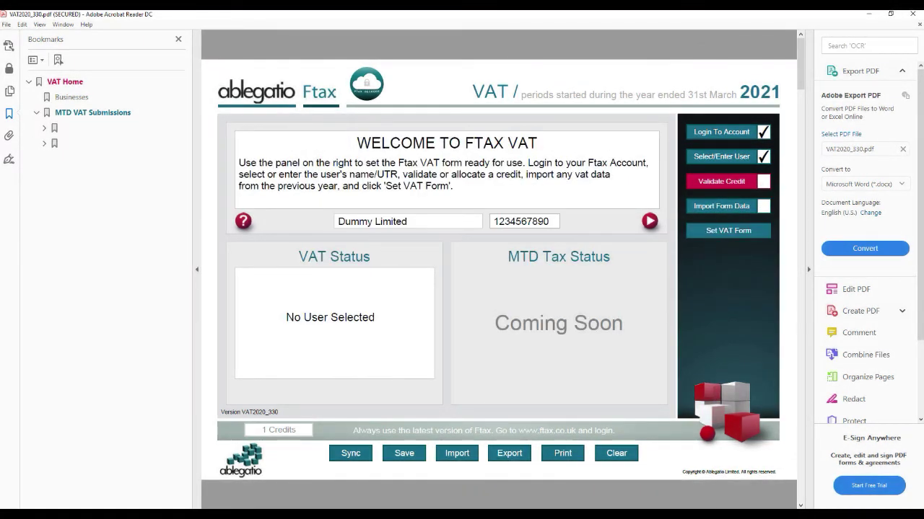
{"action": "left_click", "coordinate": [740, 182]}
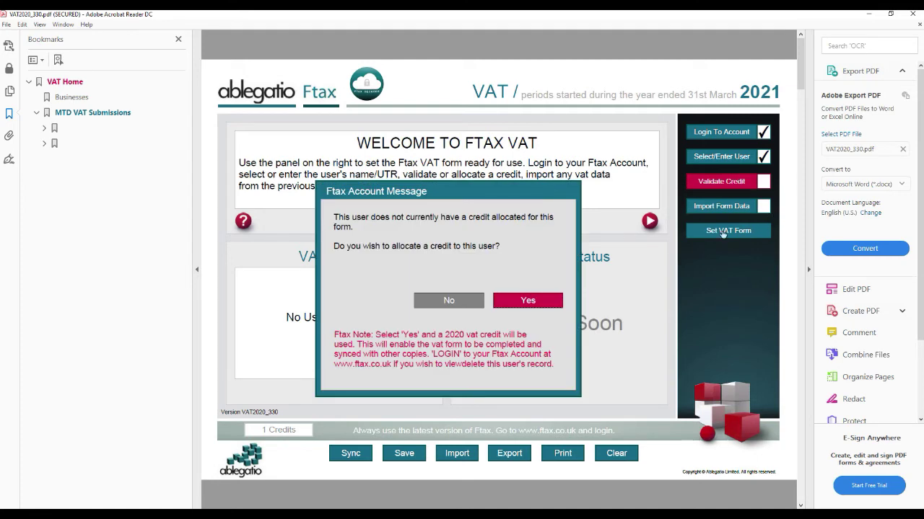
{"action": "left_click", "coordinate": [527, 302]}
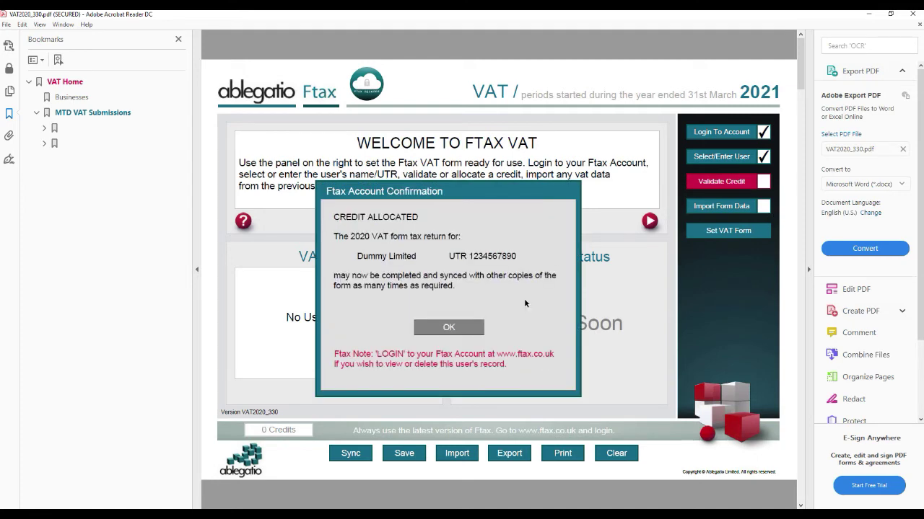
{"action": "left_click", "coordinate": [447, 328]}
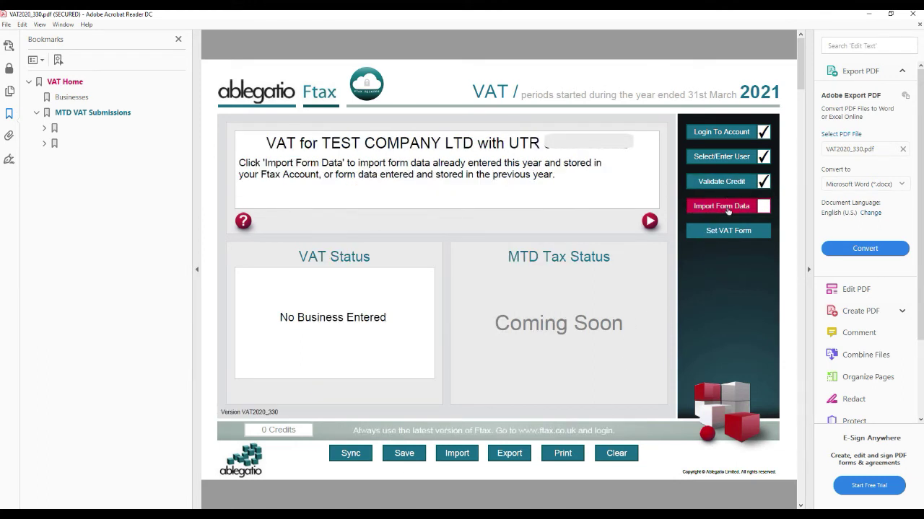
Import the stored form data with this year's values and updated HMRC VAT period details
{"action": "left_click", "coordinate": [727, 208]}
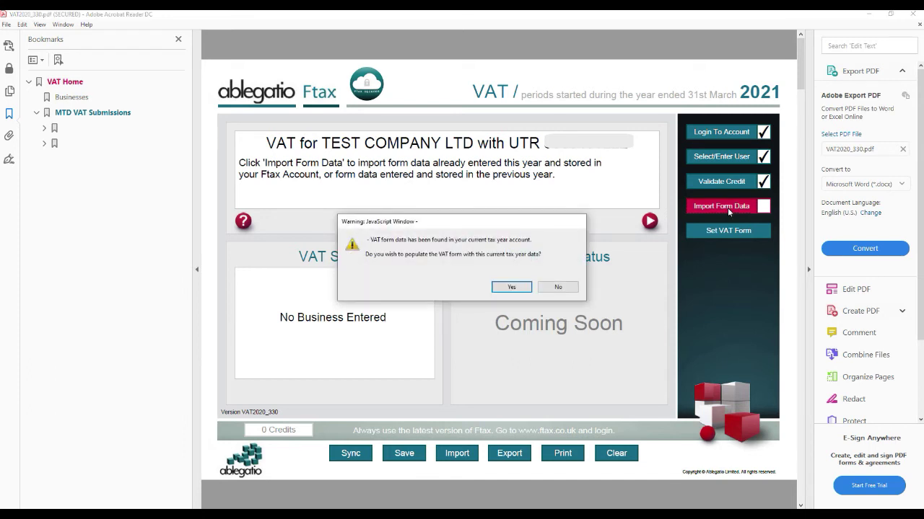
{"action": "left_click", "coordinate": [511, 288]}
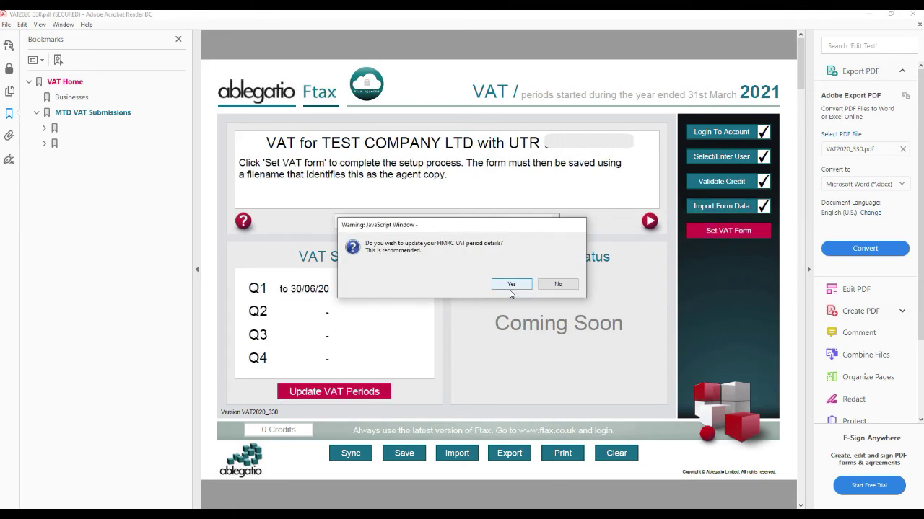
{"action": "left_click", "coordinate": [513, 287]}
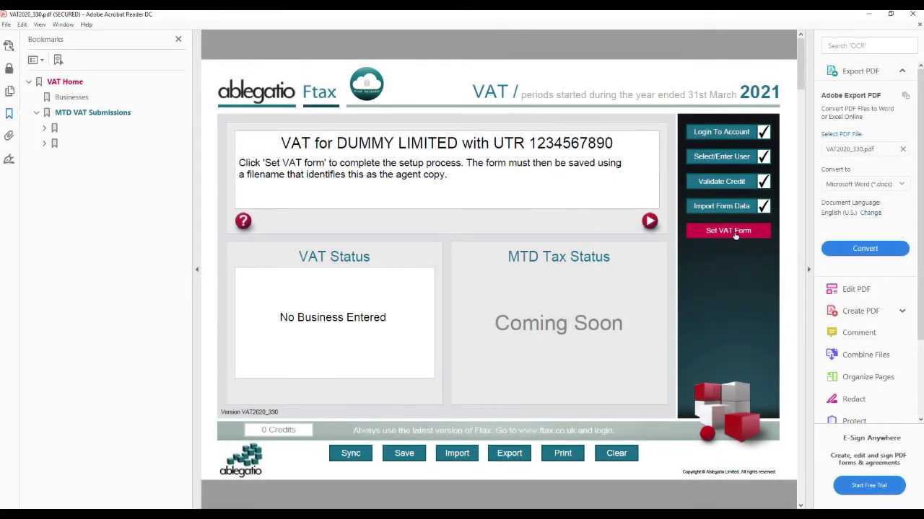
Confirm Set VAT Form, save as agent copy 'VAT2020_330 My UTR.pdf', continue to the VAT Return, save
{"action": "left_click", "coordinate": [733, 232]}
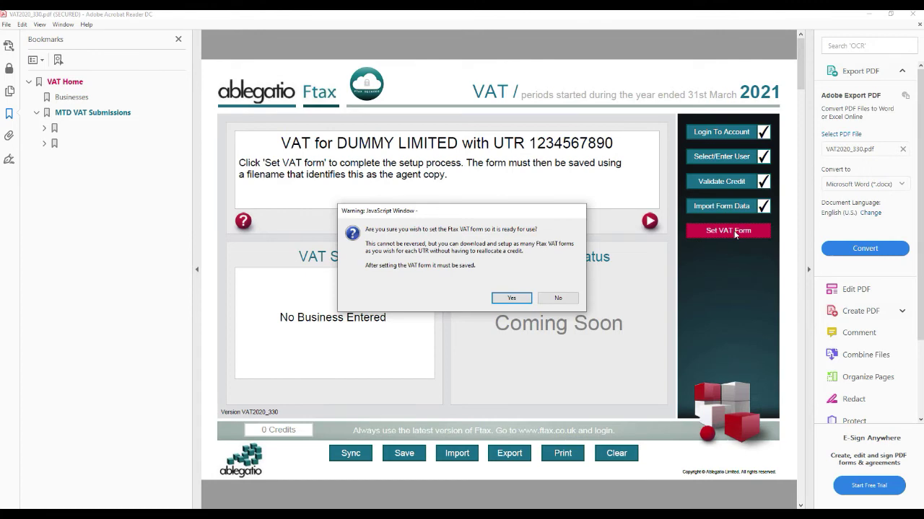
{"action": "left_click", "coordinate": [511, 298]}
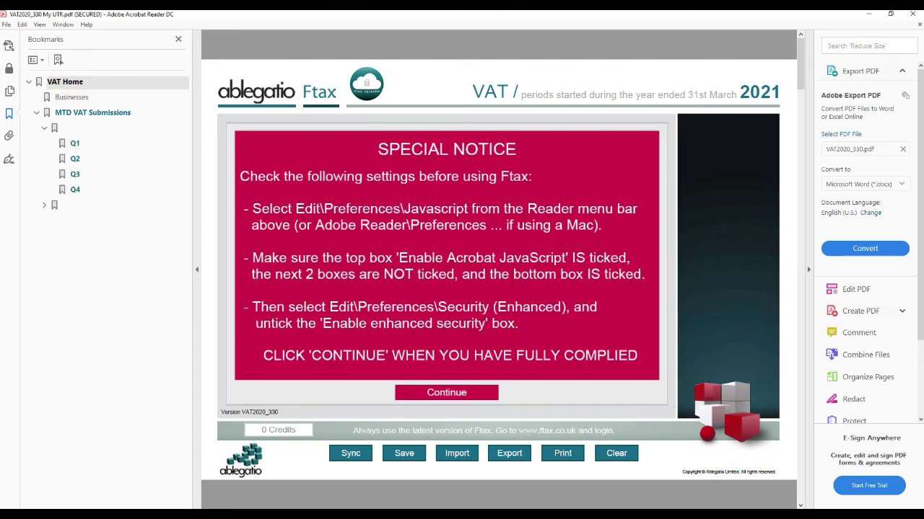
{"action": "left_click", "coordinate": [93, 112]}
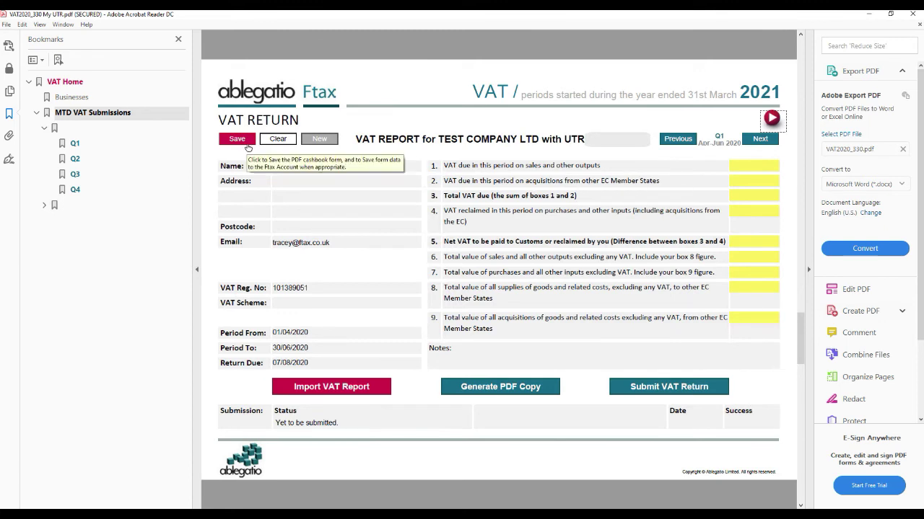
{"action": "left_click", "coordinate": [249, 144]}
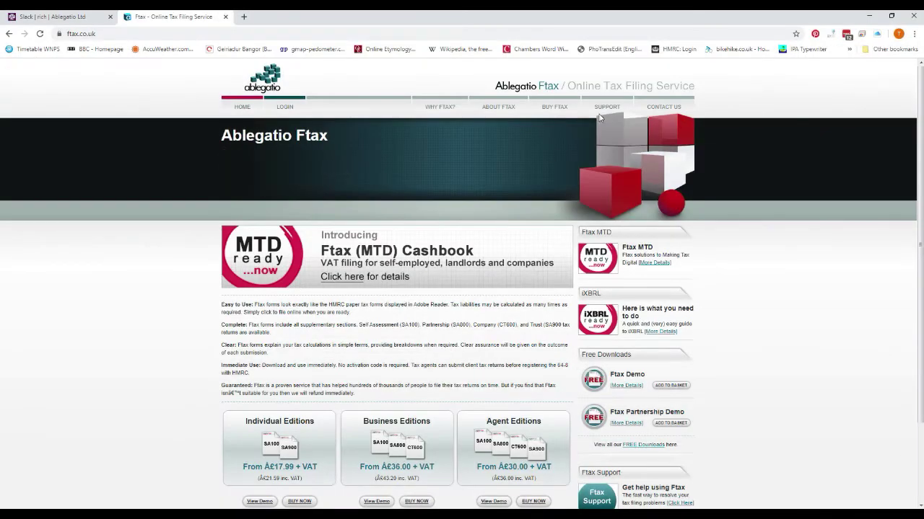
Go from the Ftax website to the Ftax Support site's FAQS page
{"action": "left_click", "coordinate": [600, 121]}
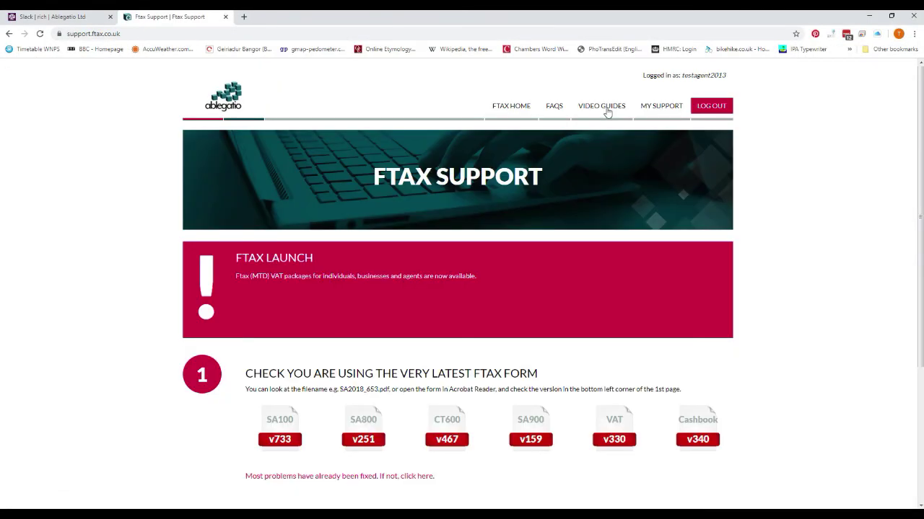
{"action": "left_click", "coordinate": [554, 108]}
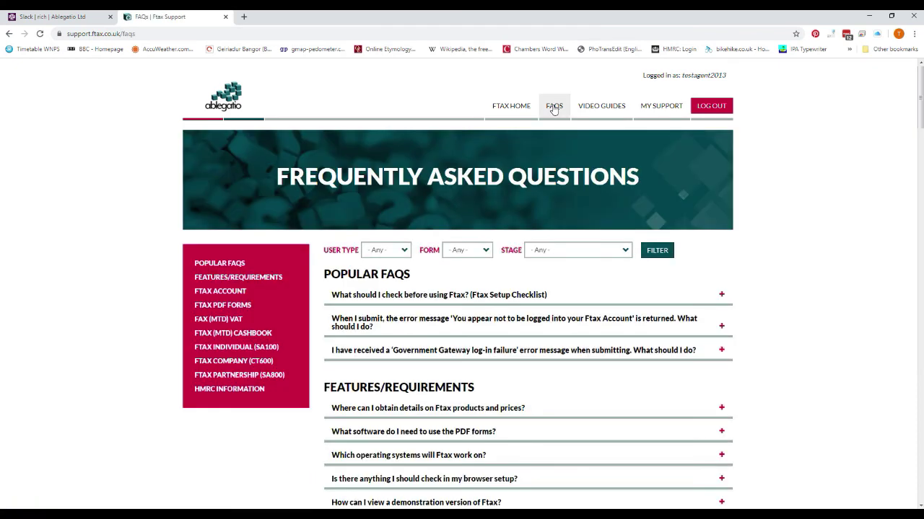